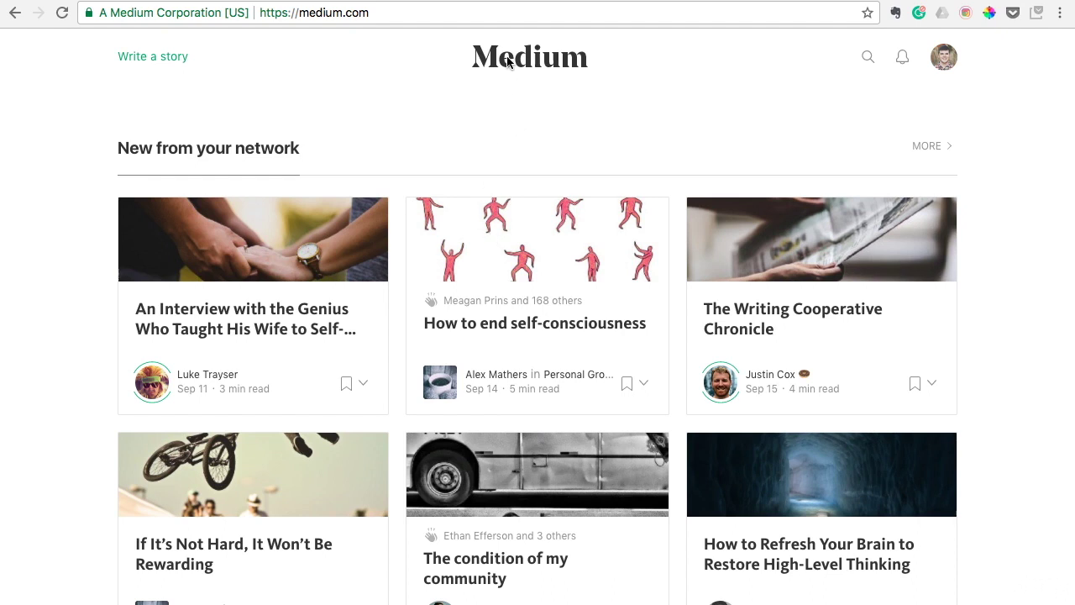
# Select the page address, then return focus to the signed-in Medium home page.
pyautogui.click(465, 15)
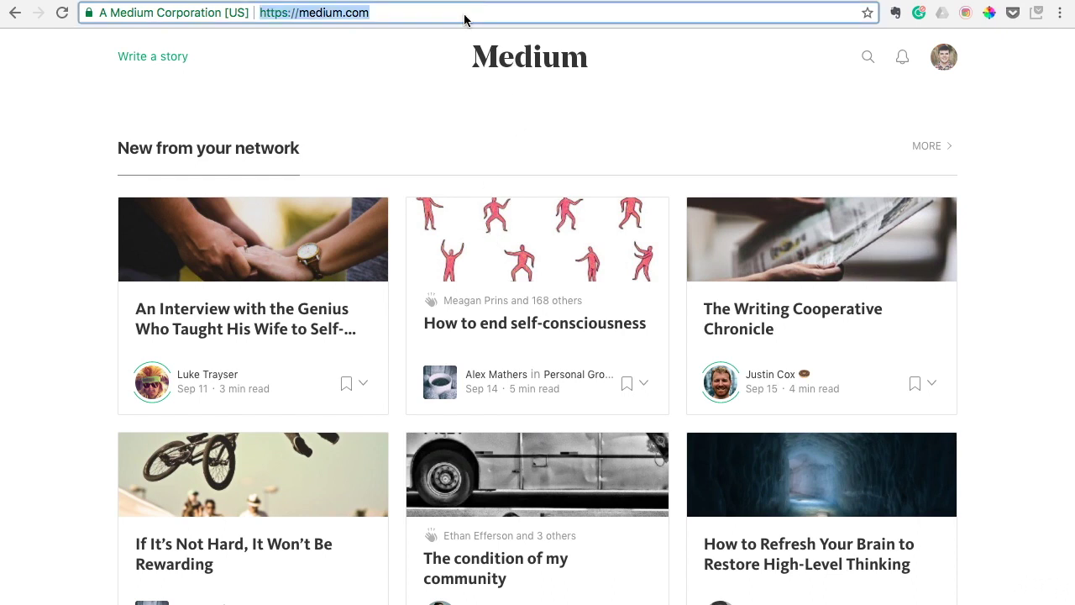
pyautogui.click(505, 81)
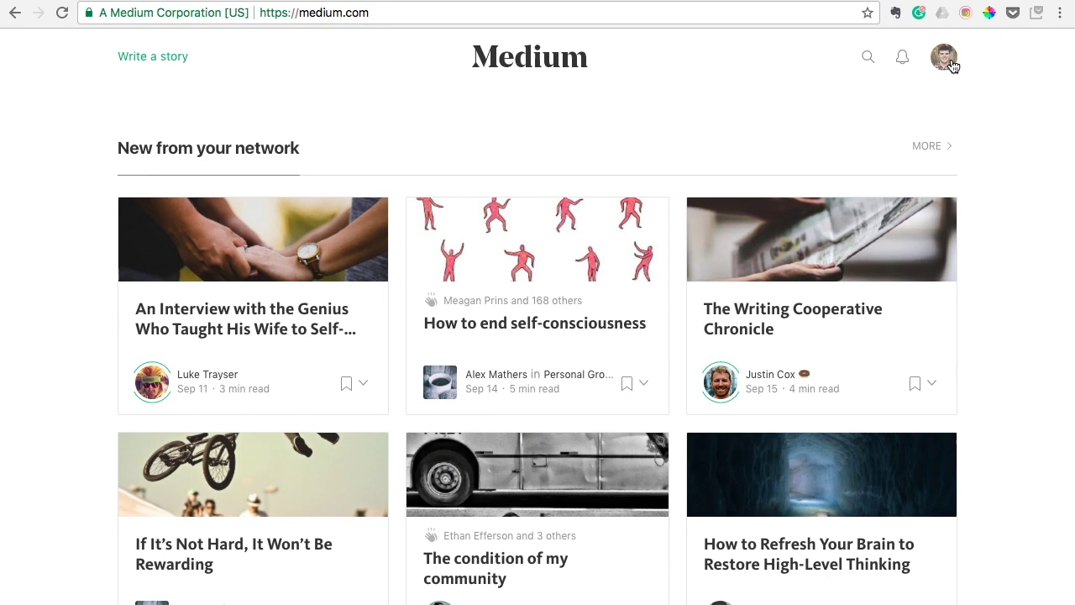
# Start a new story draft from the Medium account menu.
pyautogui.click(952, 65)
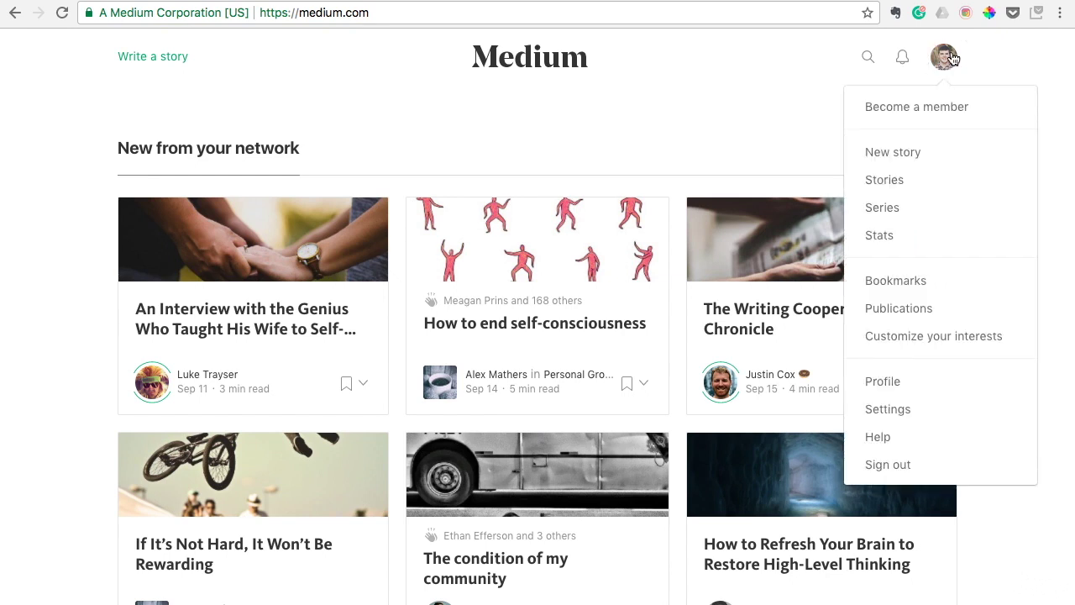
pyautogui.click(910, 157)
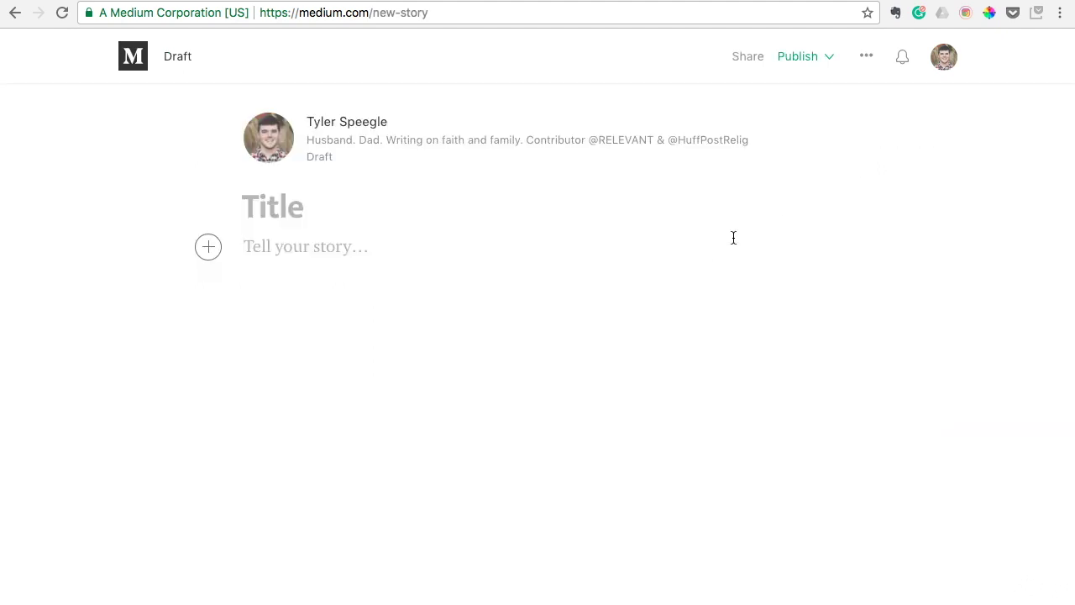
pyautogui.click(387, 294)
# Copy the blog title 'How to Deal with Difficult People' into the draft's title.
pyautogui.click(635, 3)
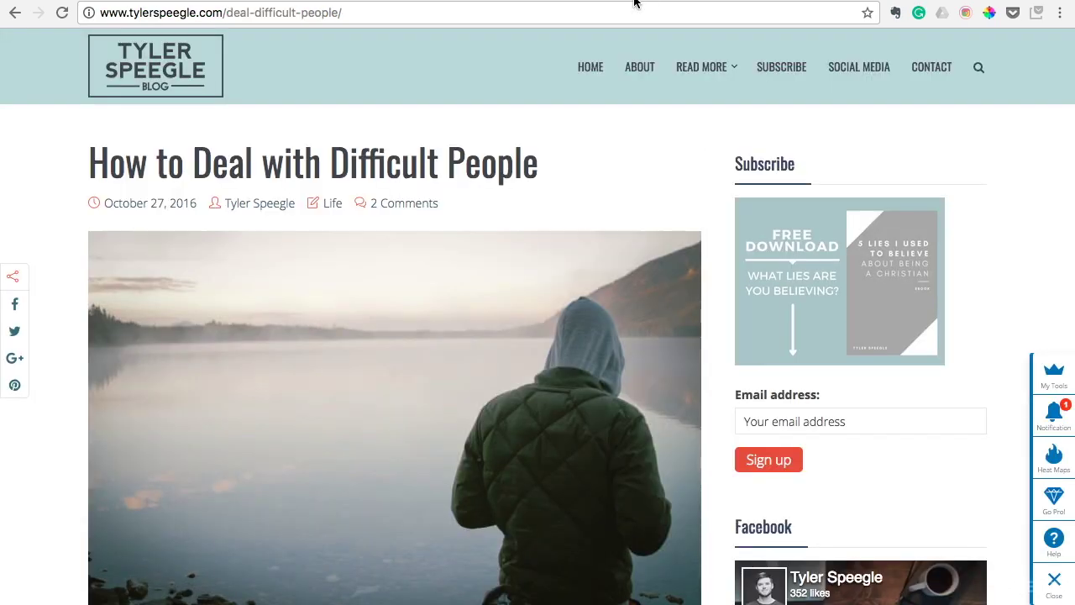
pyautogui.moveTo(541, 168); pyautogui.dragTo(92, 167)
pyautogui.hotkey('ctrl', 'c')
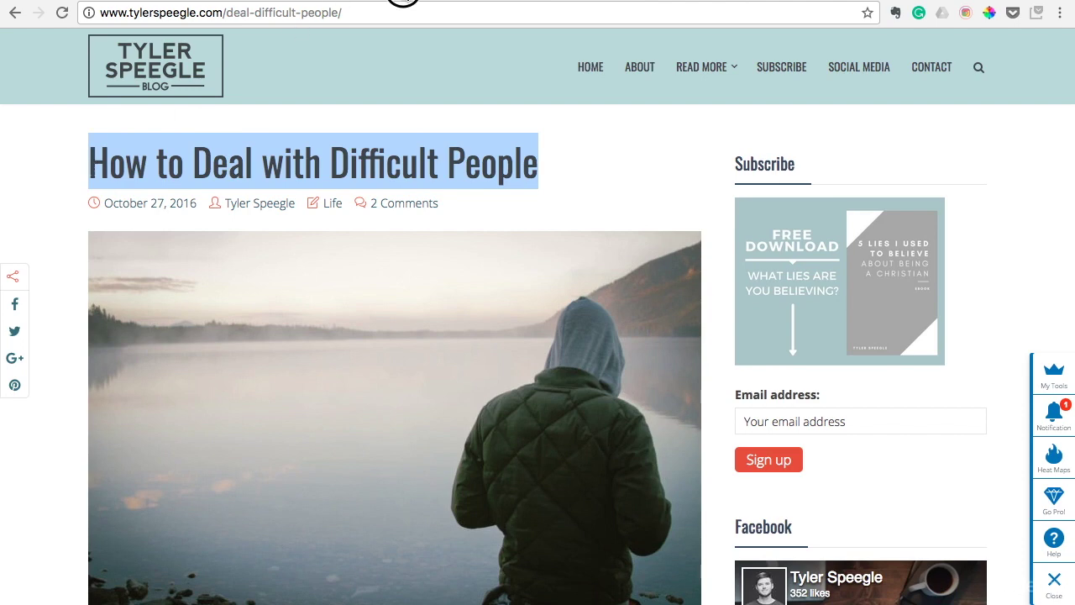
pyautogui.click(403, 4)
pyautogui.click(307, 216)
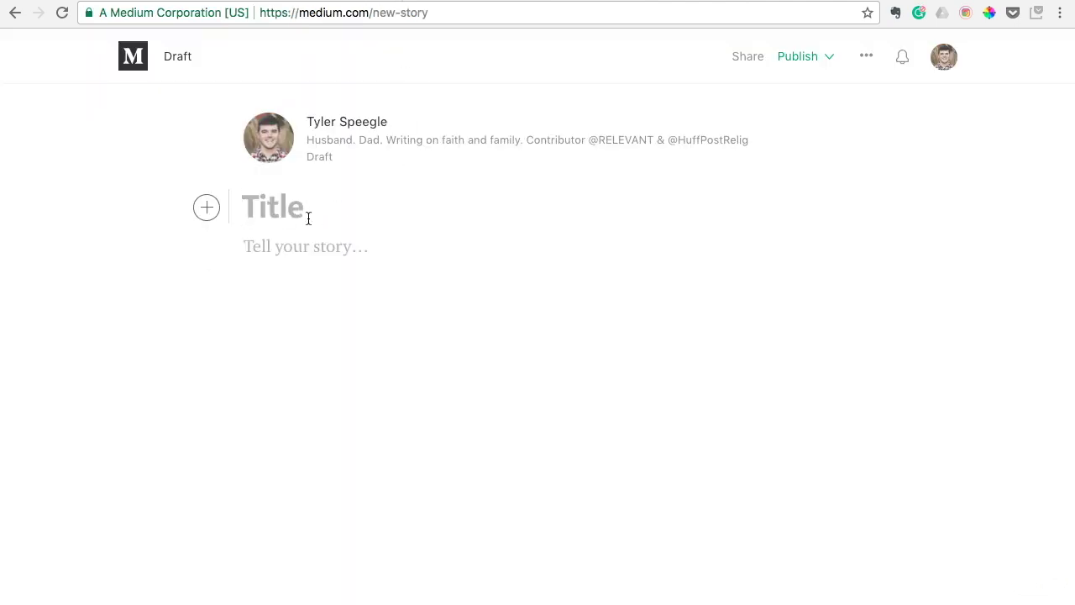
pyautogui.hotkey('ctrl', 'v')
pyautogui.click(339, 250)
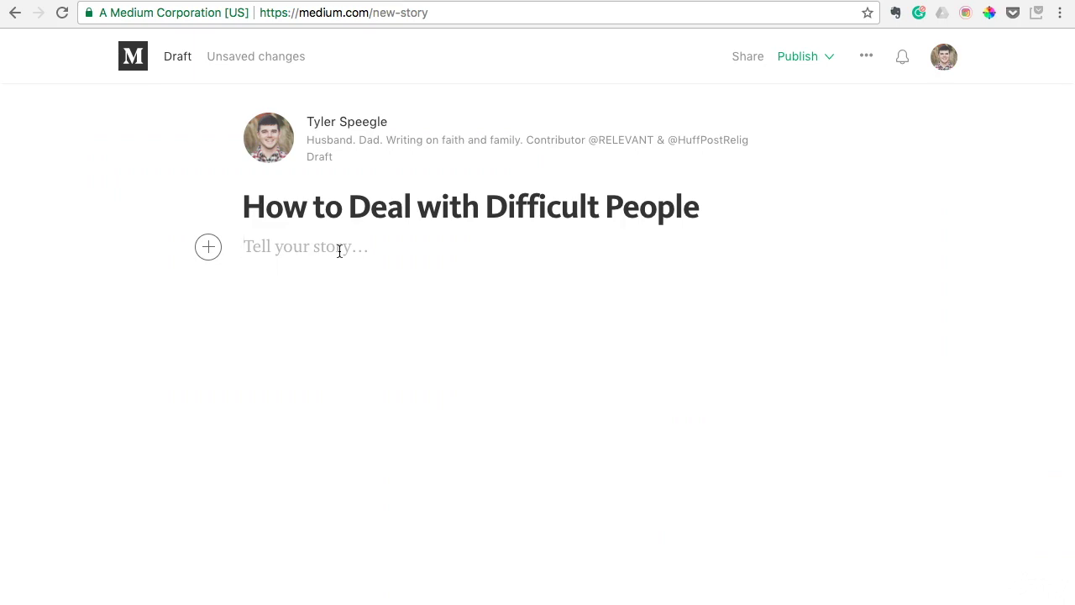
# Copy the blog's lake photo and paste it into the draft's body beneath the title.
pyautogui.click(677, 4)
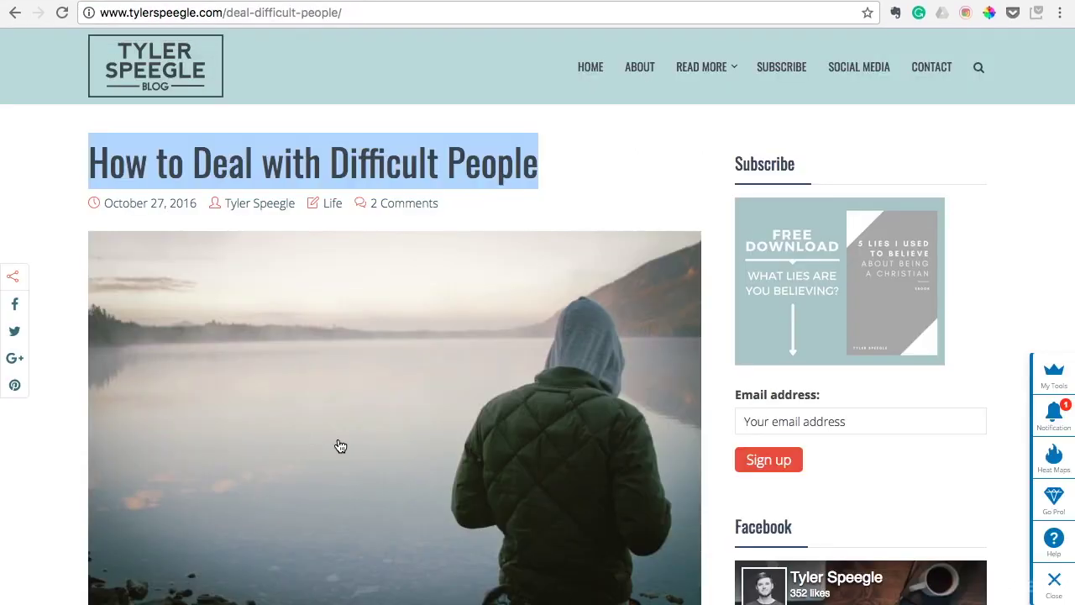
pyautogui.scroll(-6, 340, 445)
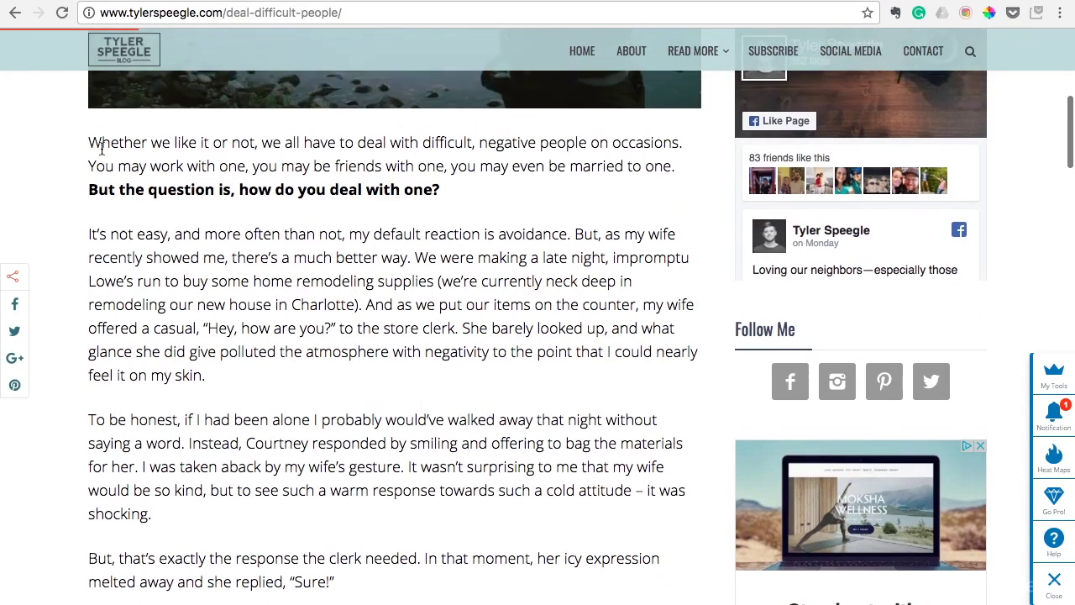
pyautogui.scroll(2, 100, 147)
pyautogui.rightClick(156, 210)
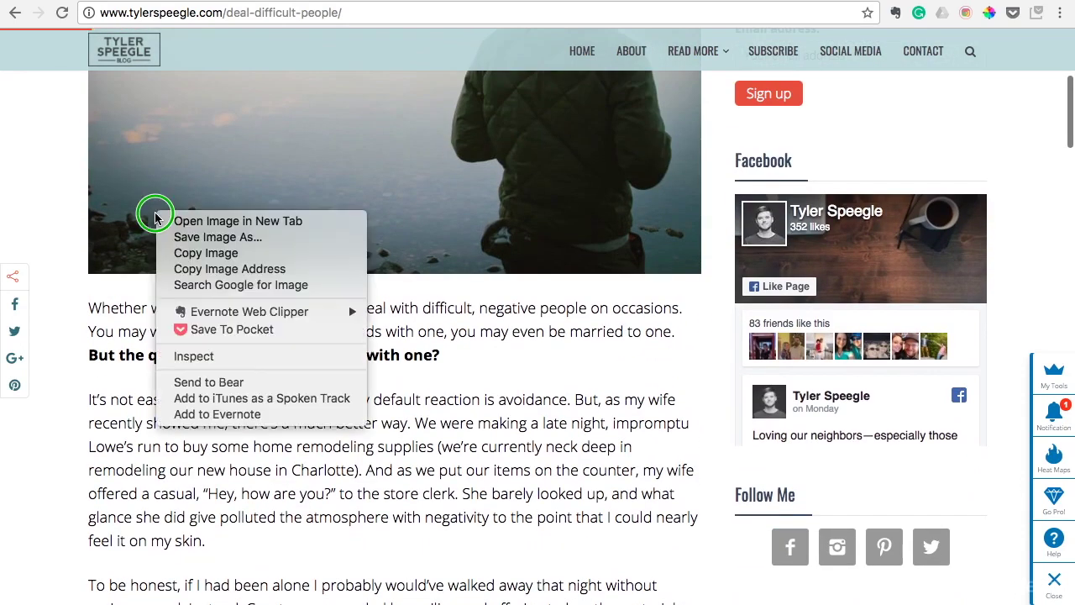
pyautogui.click(199, 253)
pyautogui.hotkey('ctrl', 'shift', 'Tab')
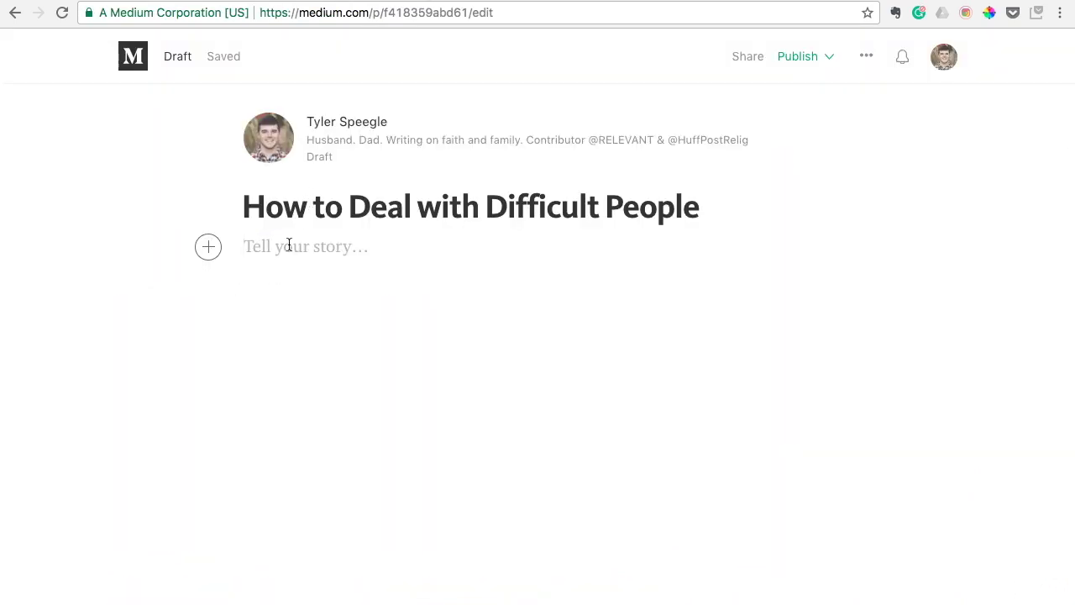
pyautogui.click(288, 244)
pyautogui.hotkey('ctrl', 'v')
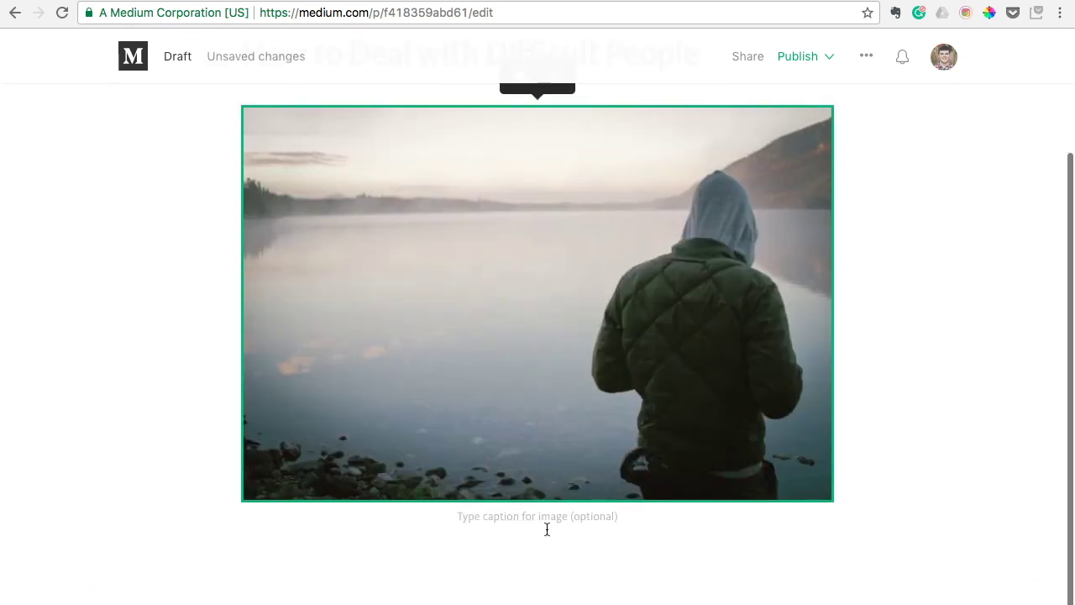
pyautogui.click(548, 525)
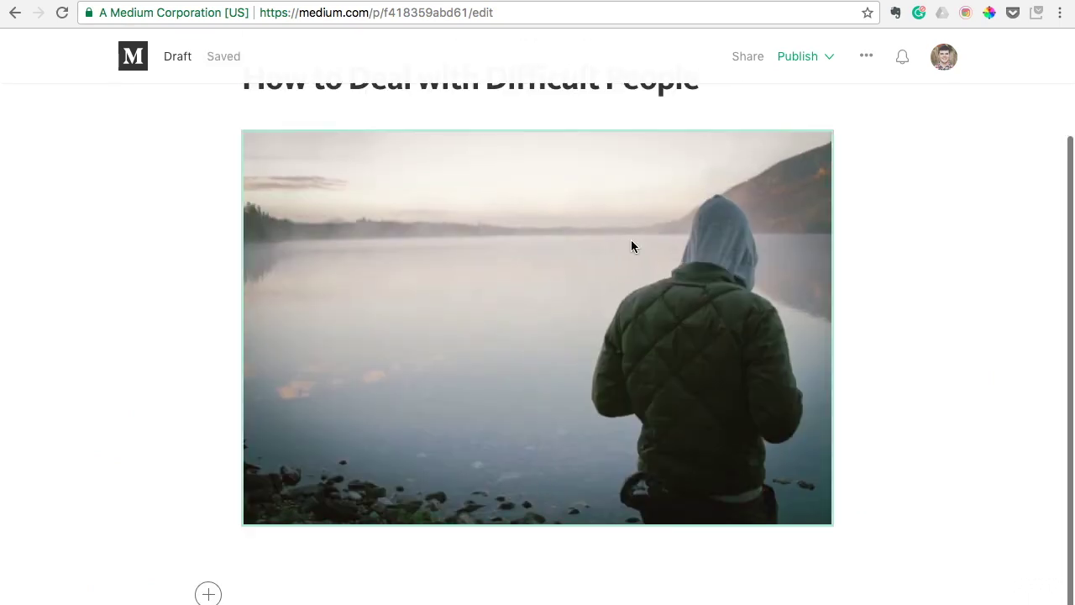
# Select and copy the blog article's body text, from 'Whether' through the last paragraph.
pyautogui.hotkey('ctrl', 'Tab')
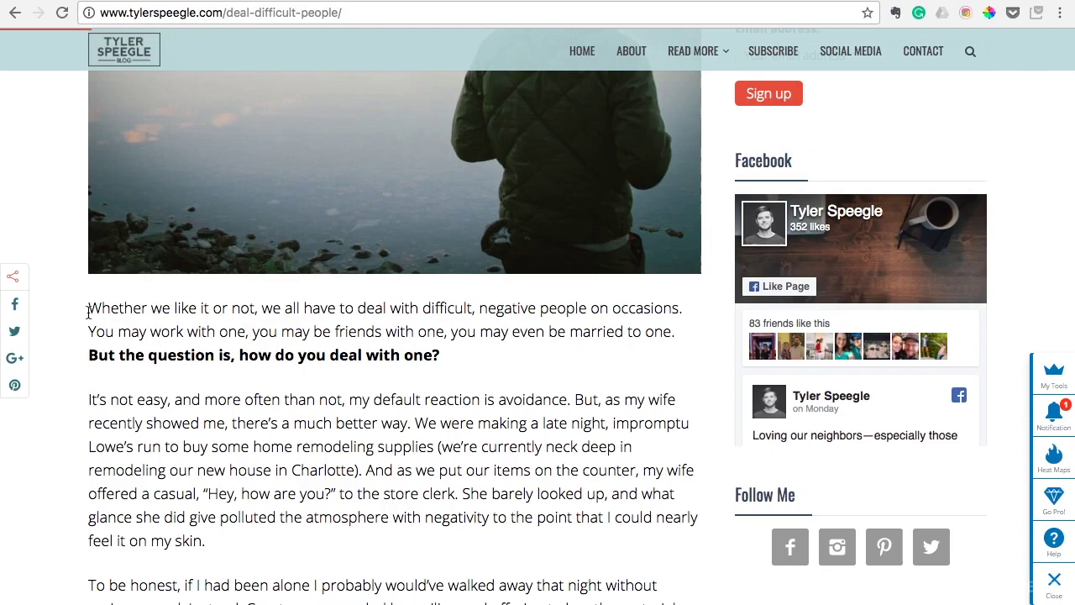
pyautogui.moveTo(87, 311); pyautogui.dragTo(544, 506)
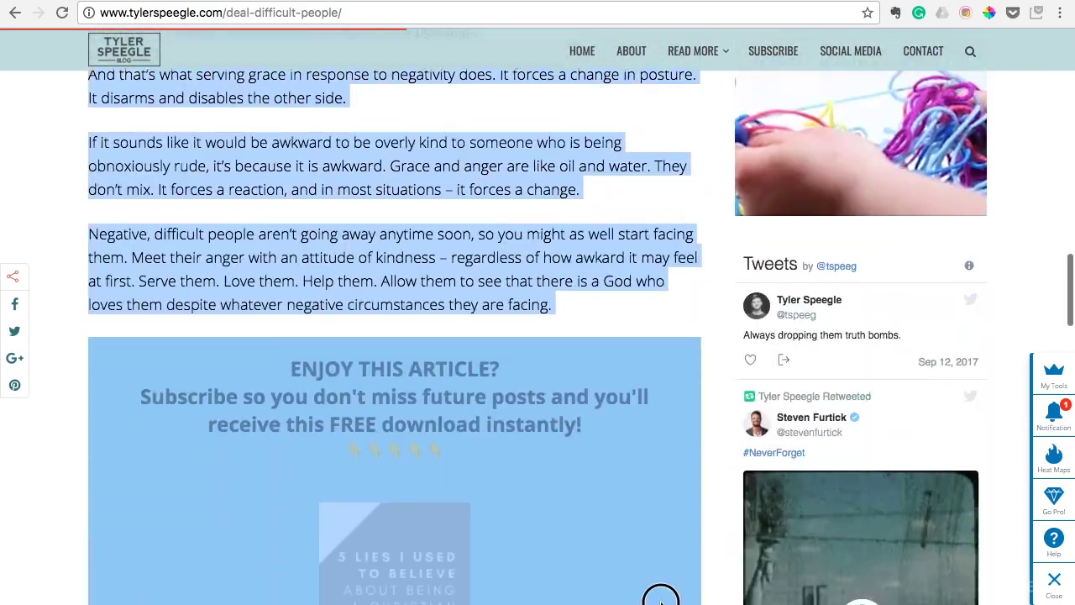
pyautogui.moveTo(544, 506)
pyautogui.mouseDown()
pyautogui.moveTo(677, 362)
pyautogui.moveTo(635, 312)
pyautogui.mouseUp()
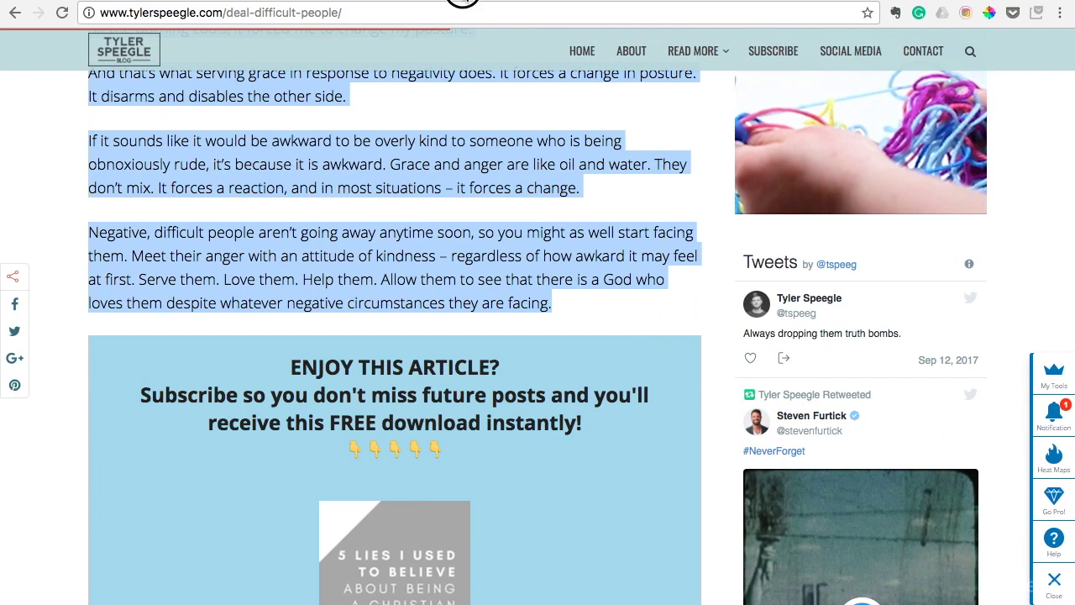
pyautogui.click(462, 1)
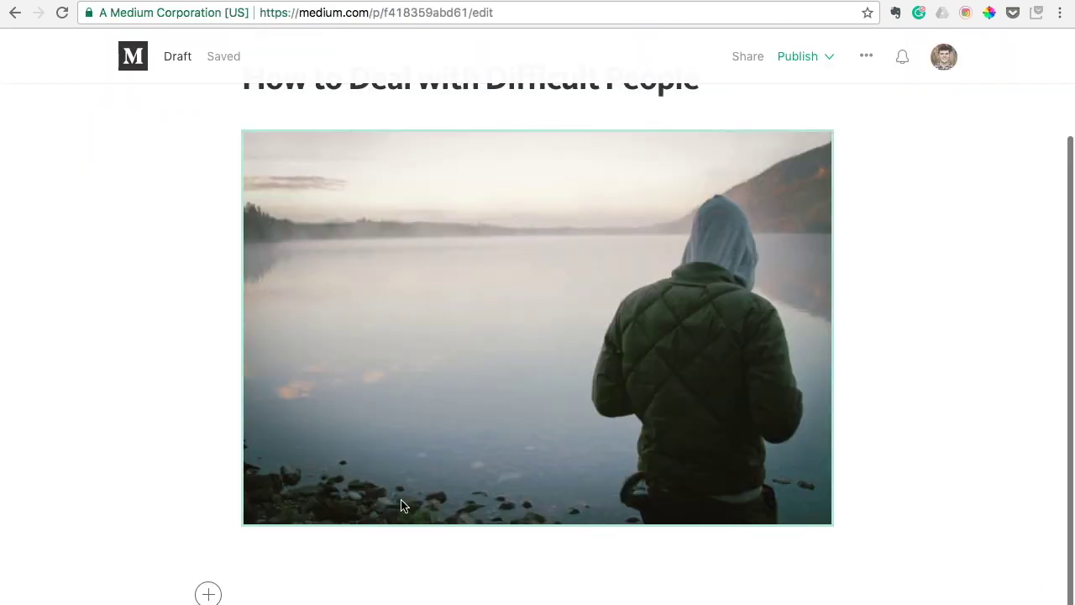
# Paste the article text below the photo and scroll through the draft to review it.
pyautogui.hotkey('ctrl', 'v')
pyautogui.scroll(4, 402, 500)
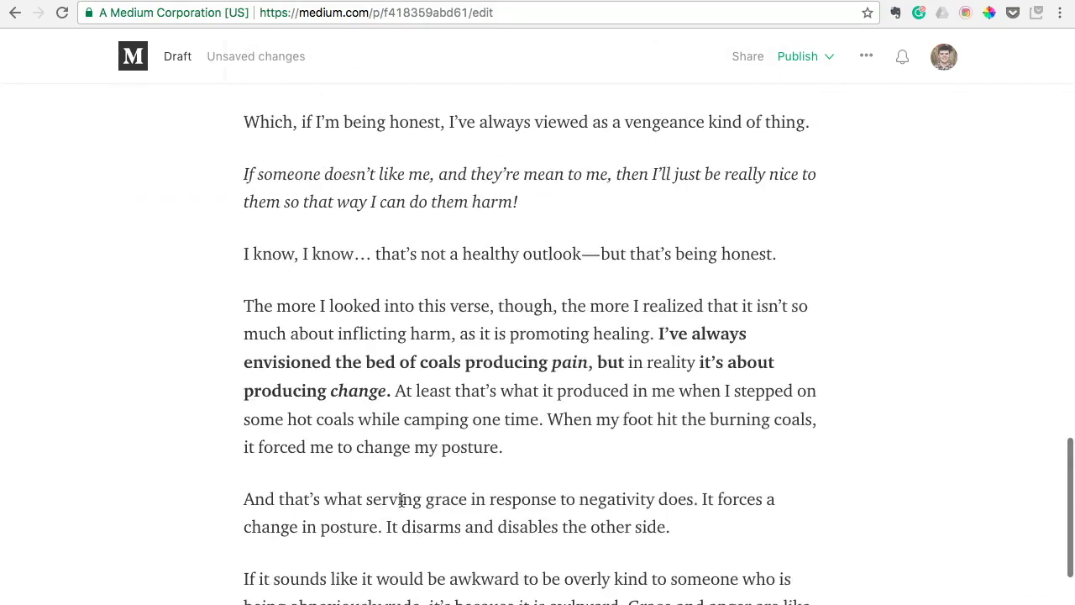
pyautogui.scroll(2, 402, 500)
pyautogui.scroll(4, 401, 500)
pyautogui.scroll(6, 402, 504)
pyautogui.scroll(5, 402, 512)
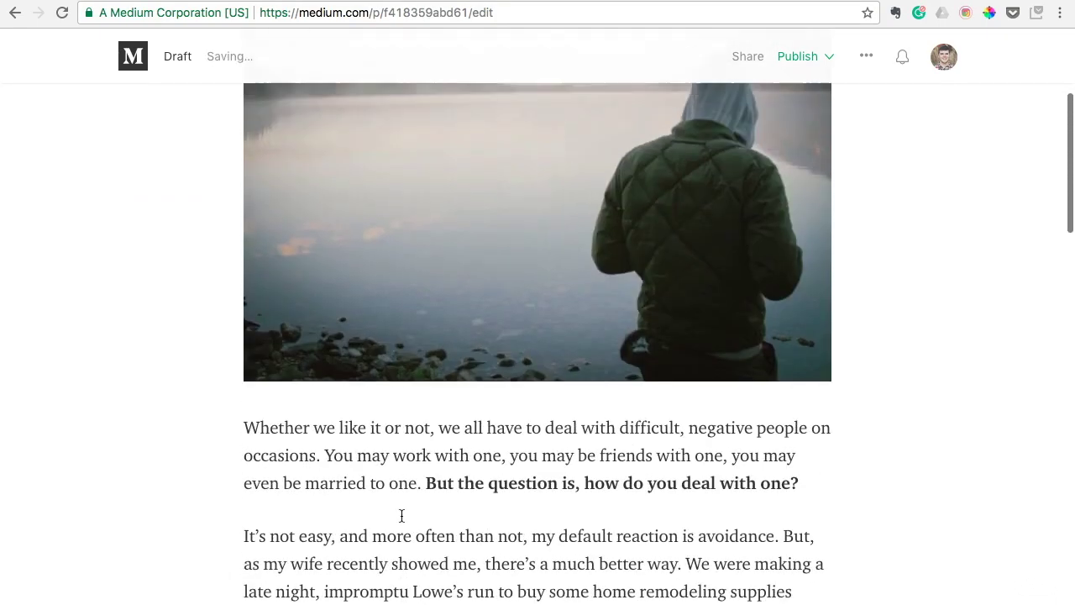
pyautogui.scroll(3, 401, 515)
pyautogui.scroll(3, 401, 537)
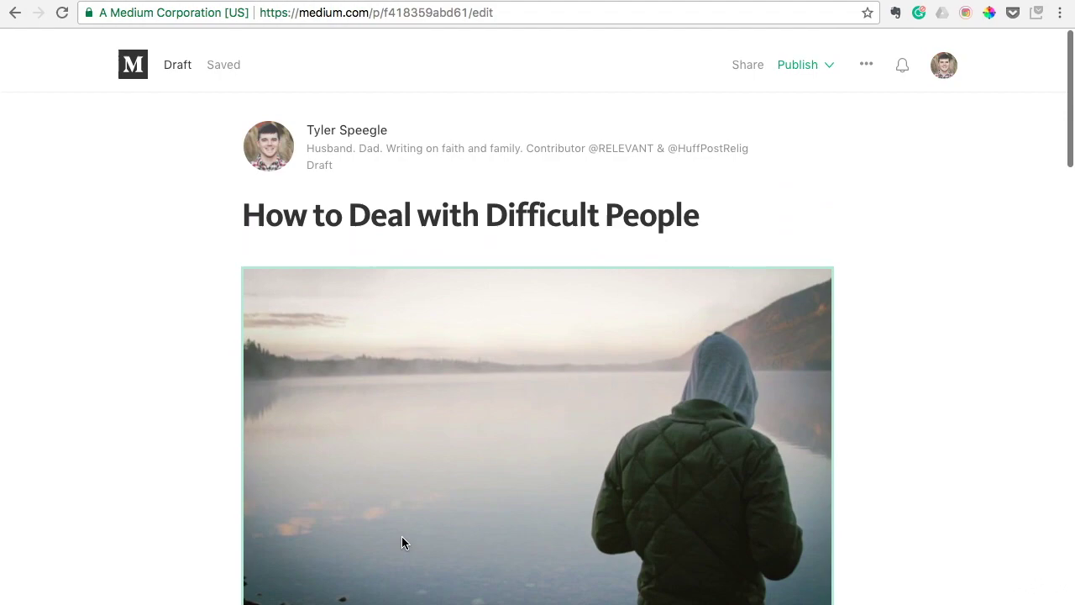
pyautogui.scroll(-8, 410, 432)
pyautogui.scroll(-2, 410, 432)
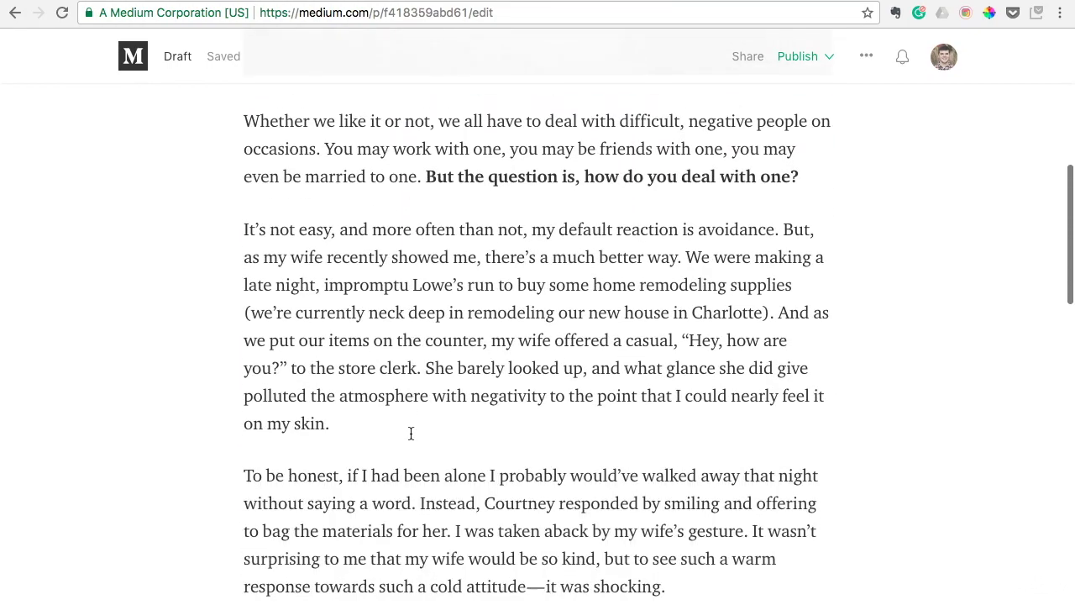
pyautogui.scroll(-4, 410, 432)
pyautogui.scroll(-3, 410, 433)
pyautogui.scroll(-5, 411, 433)
pyautogui.scroll(-4, 411, 433)
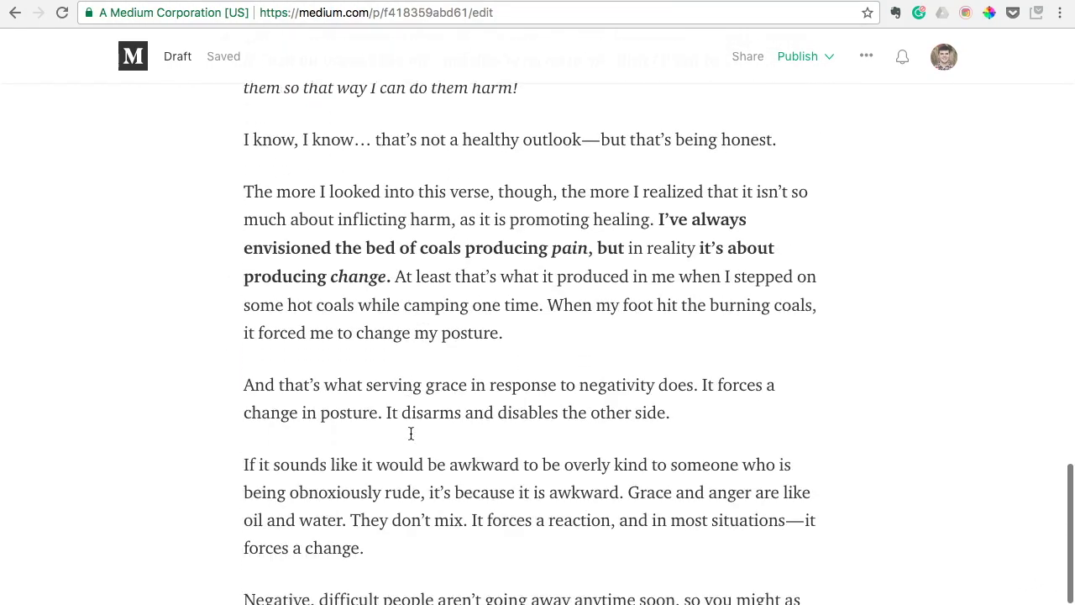
pyautogui.scroll(-4, 411, 433)
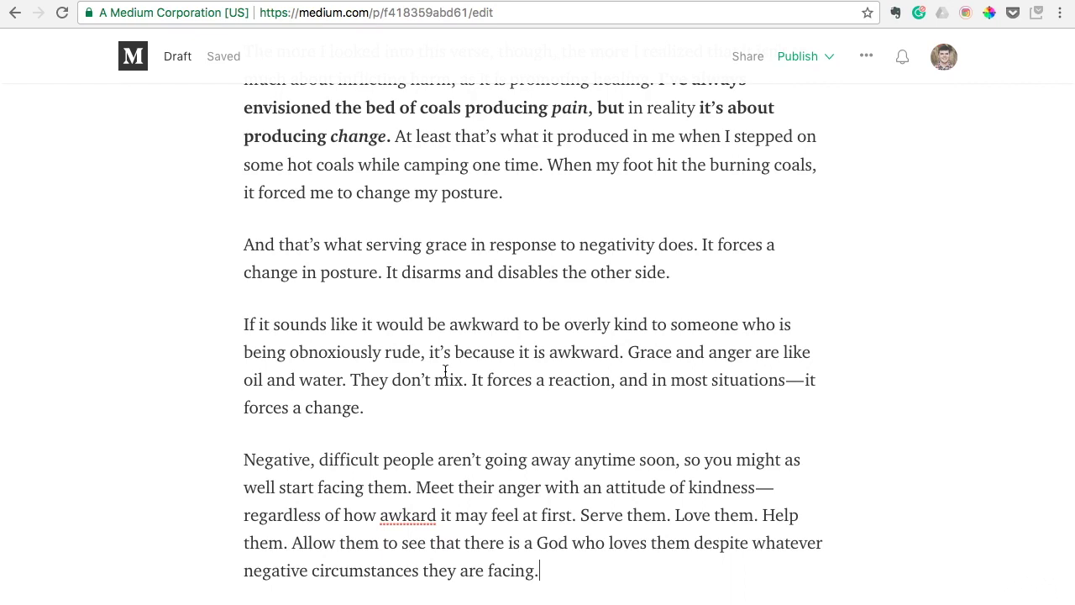
# Fix the typo 'awkard' to 'awkward' in the closing paragraph.
pyautogui.click(412, 519)
pyautogui.write('w')
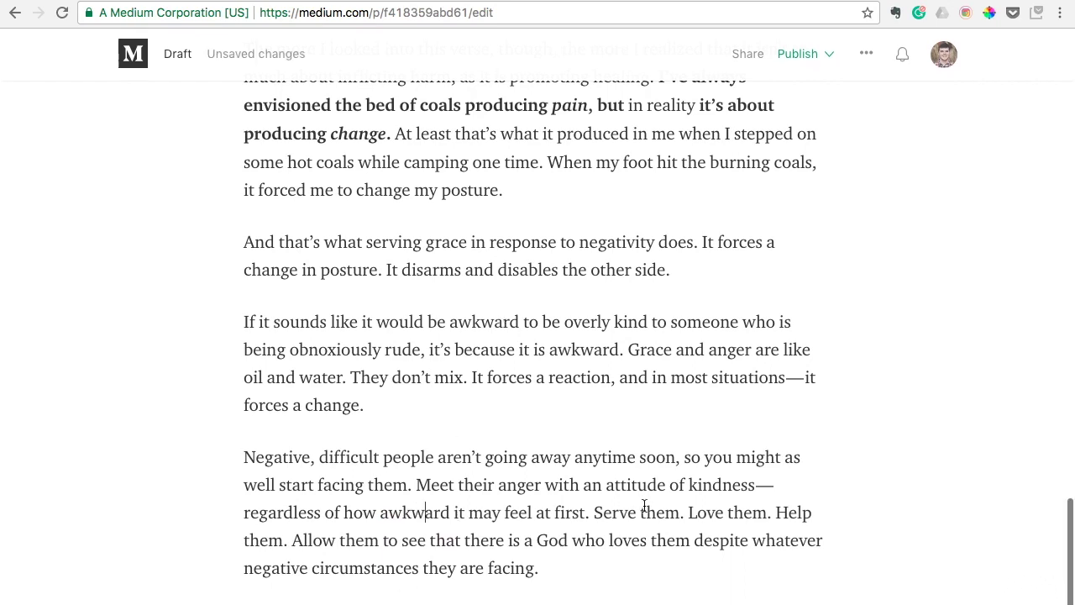
pyautogui.scroll(10, 812, 547)
pyautogui.scroll(10, 811, 547)
pyautogui.scroll(10, 811, 504)
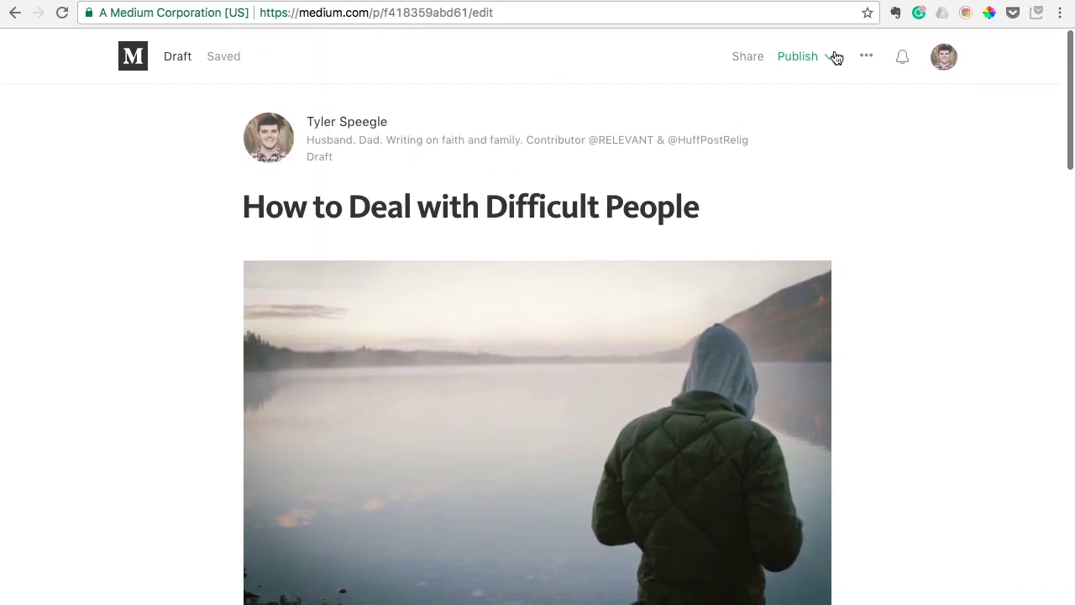
# In the publishing options, add the tags Wisdom and Life Hacking.
pyautogui.click(835, 57)
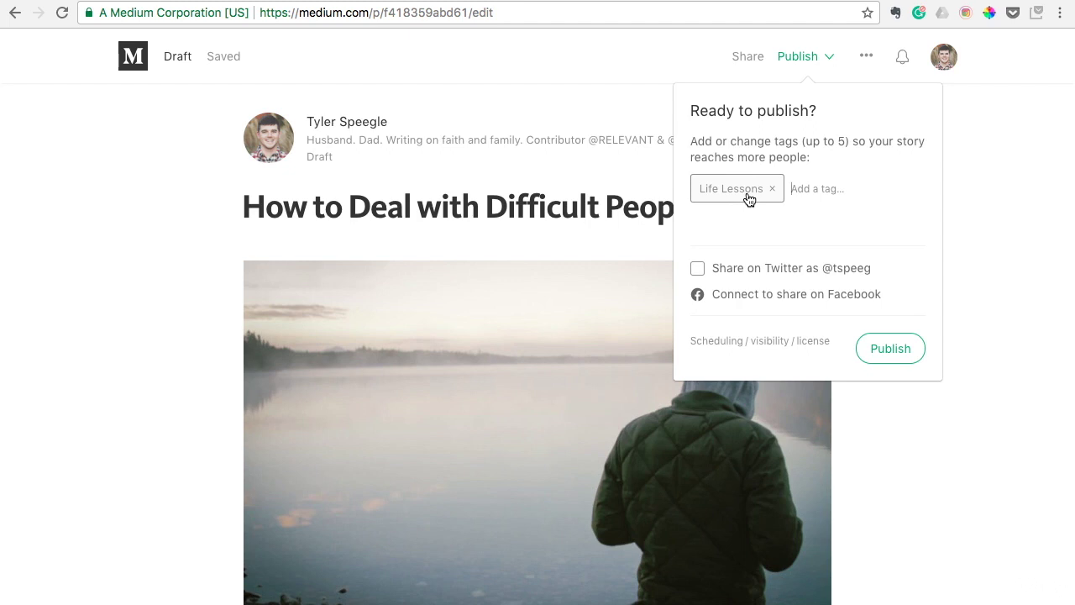
pyautogui.click(821, 188)
pyautogui.write('wisdom')
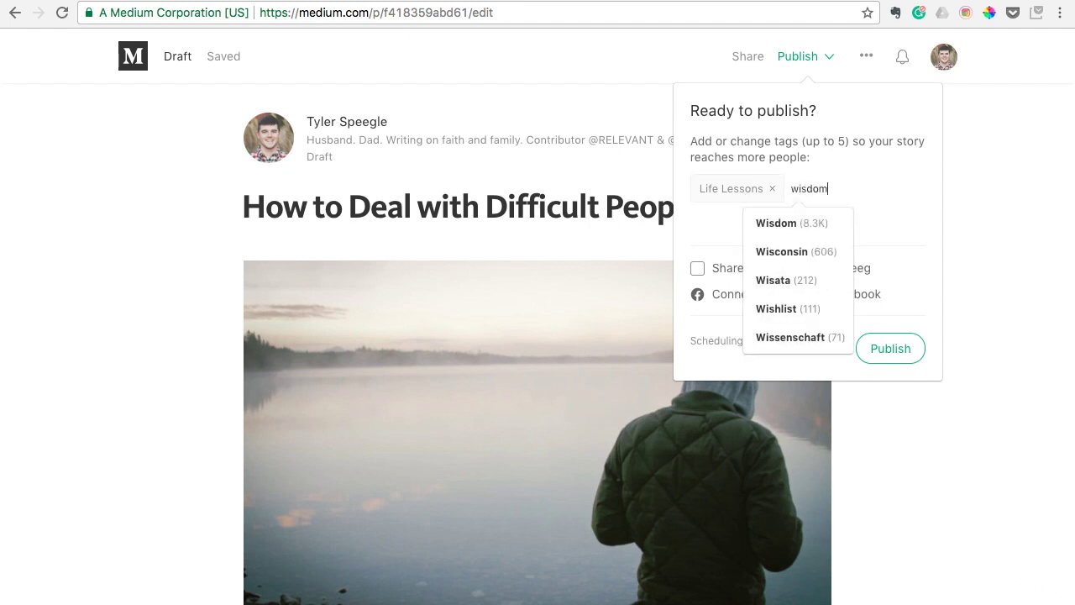
pyautogui.click(814, 223)
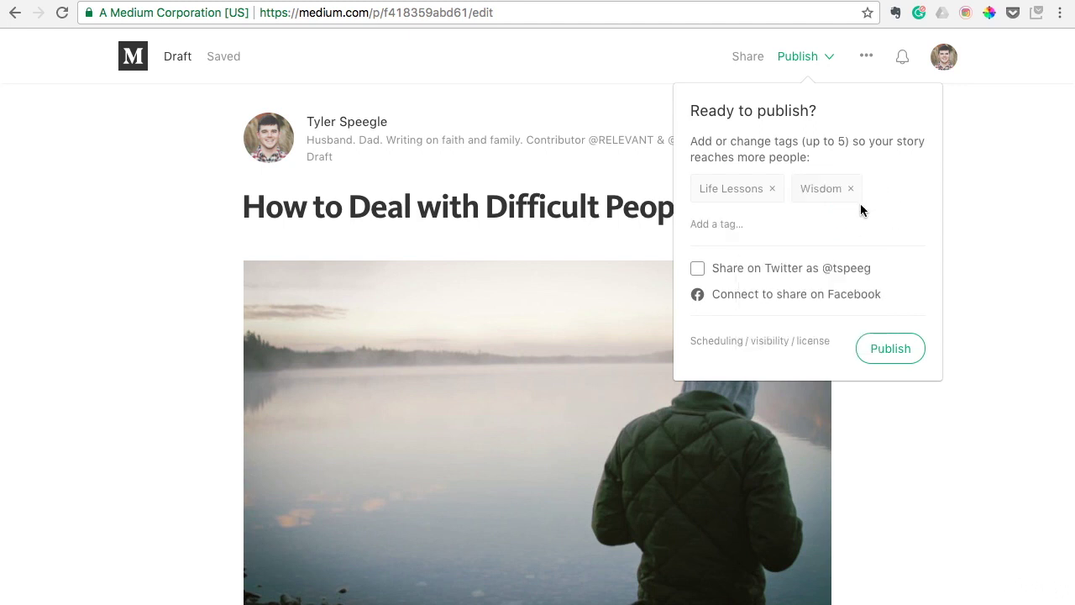
pyautogui.click(729, 222)
pyautogui.write('life hack')
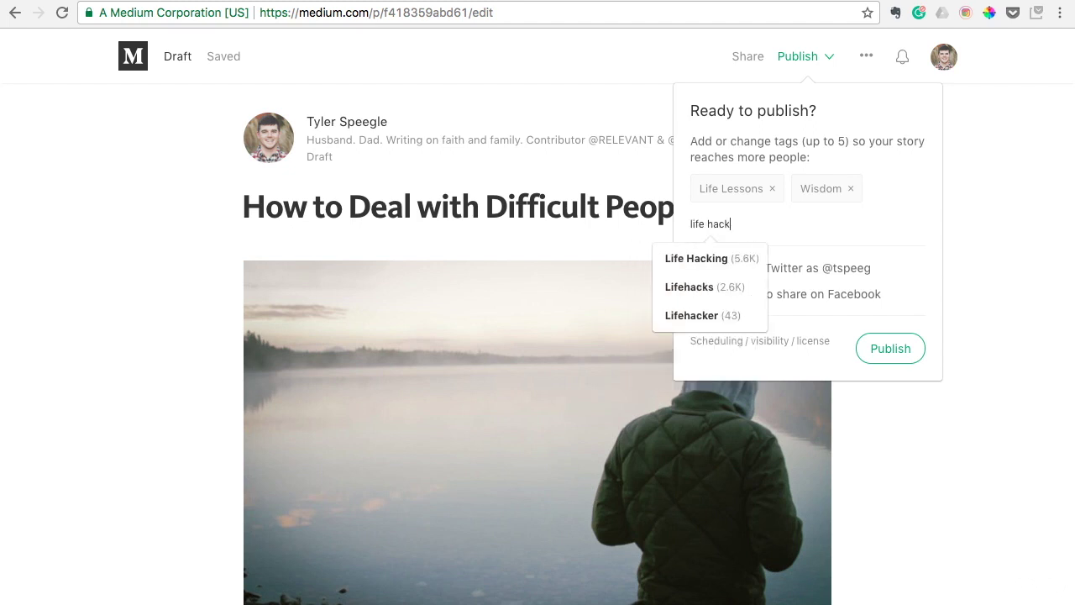
pyautogui.click(723, 259)
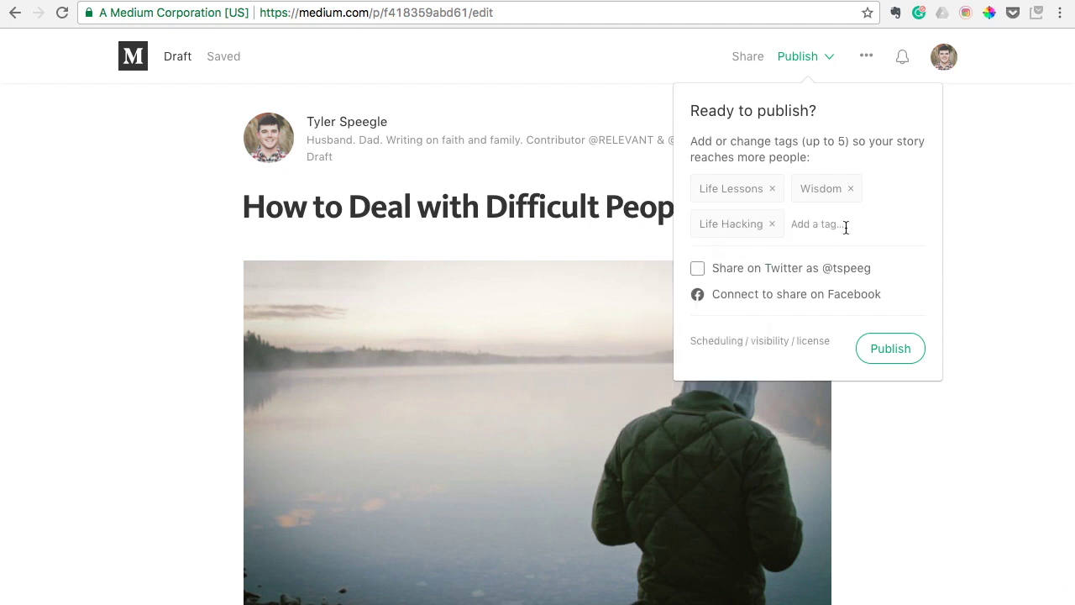
# Add the tags Life and Relationships, avoiding a duplicate Life Lessons tag.
pyautogui.write('life lesso')
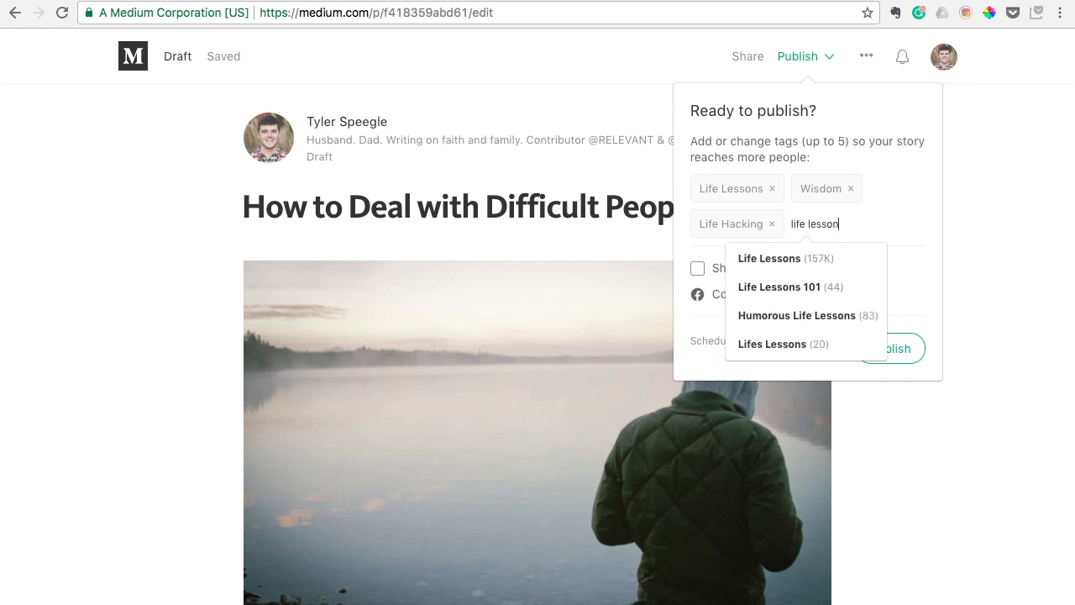
pyautogui.write('n')
pyautogui.click(840, 257)
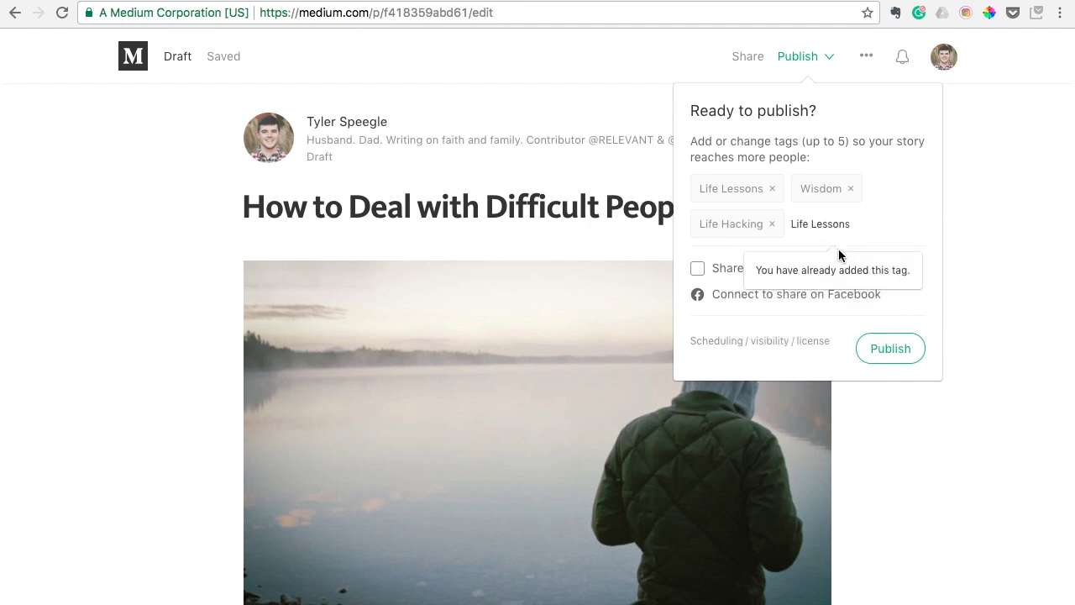
pyautogui.press('BackSpace')
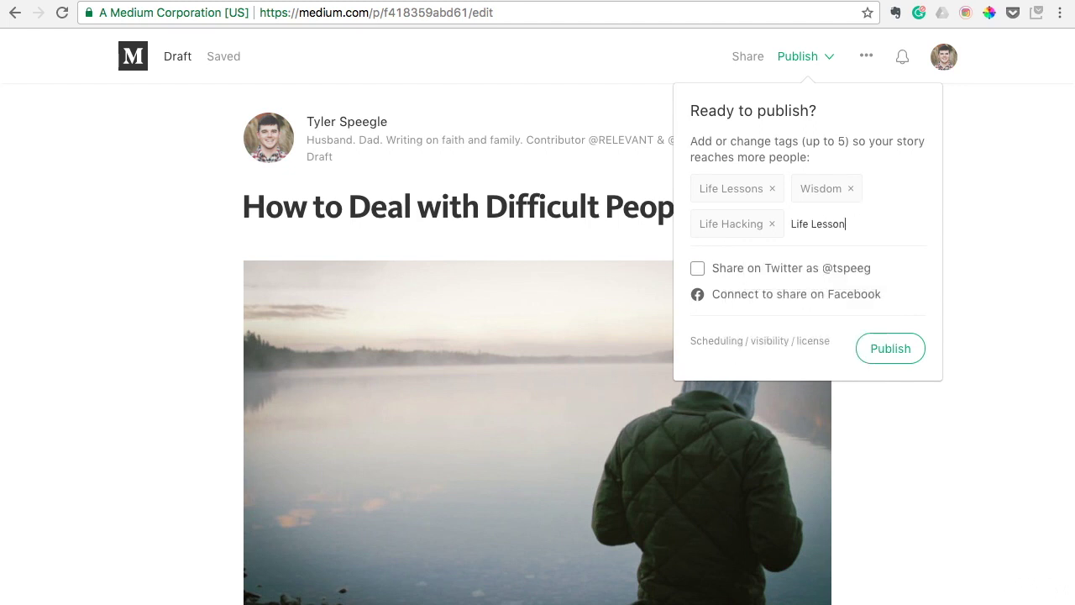
pyautogui.press('BackSpace')
pyautogui.press('BackSpace')
pyautogui.press('BackSpace')
pyautogui.press('BackSpace')
pyautogui.press('BackSpace')
pyautogui.press('BackSpace')
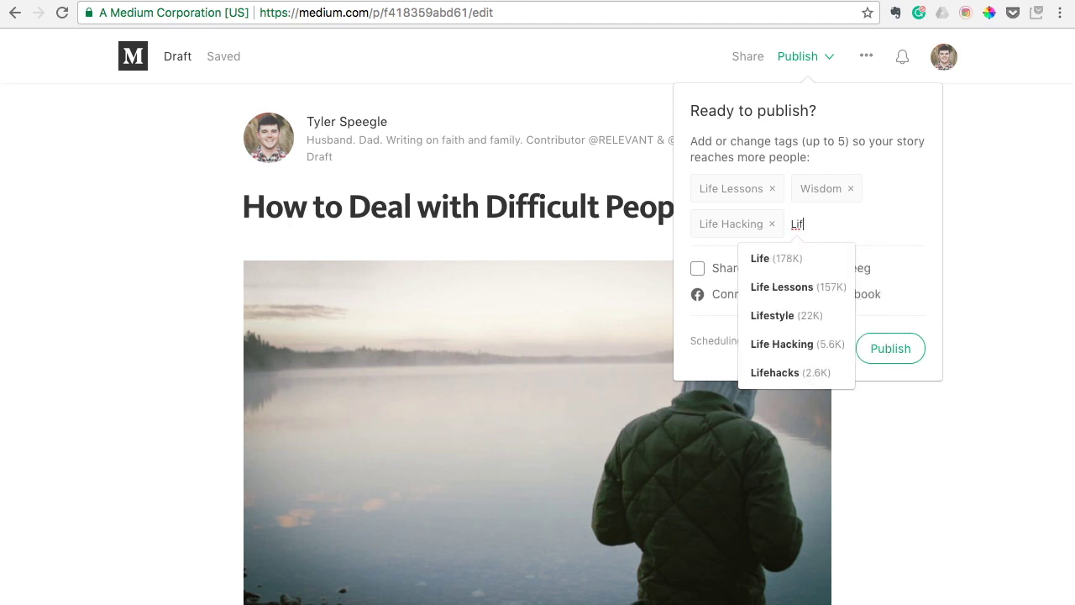
pyautogui.click(847, 260)
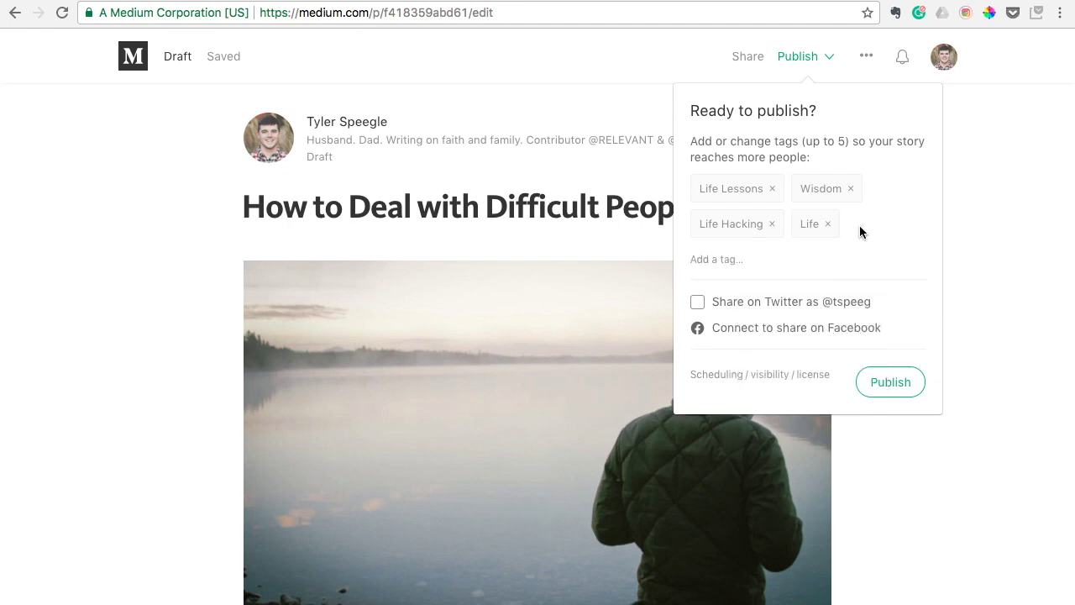
pyautogui.click(752, 256)
pyautogui.write('relations')
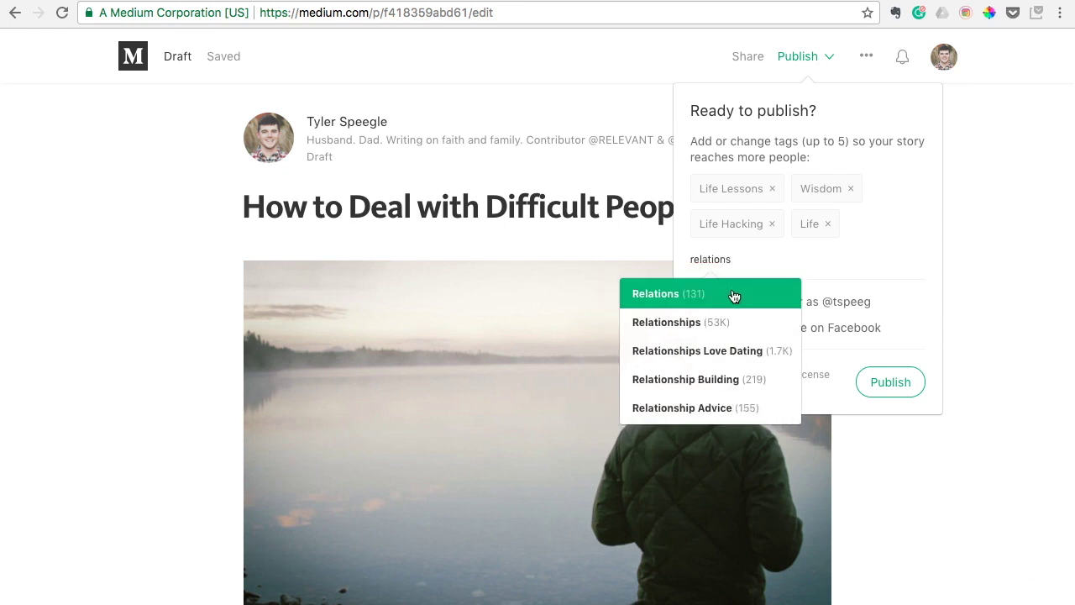
pyautogui.click(732, 322)
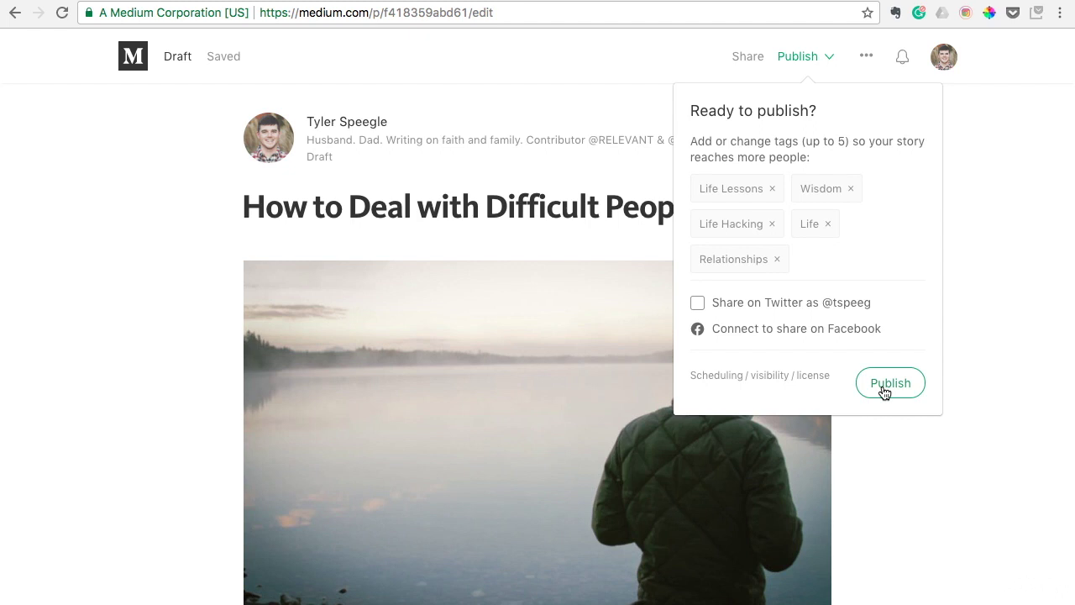
# Dismiss the 'Ready to publish?' popup, keeping the tagged story as a draft.
pyautogui.click(982, 326)
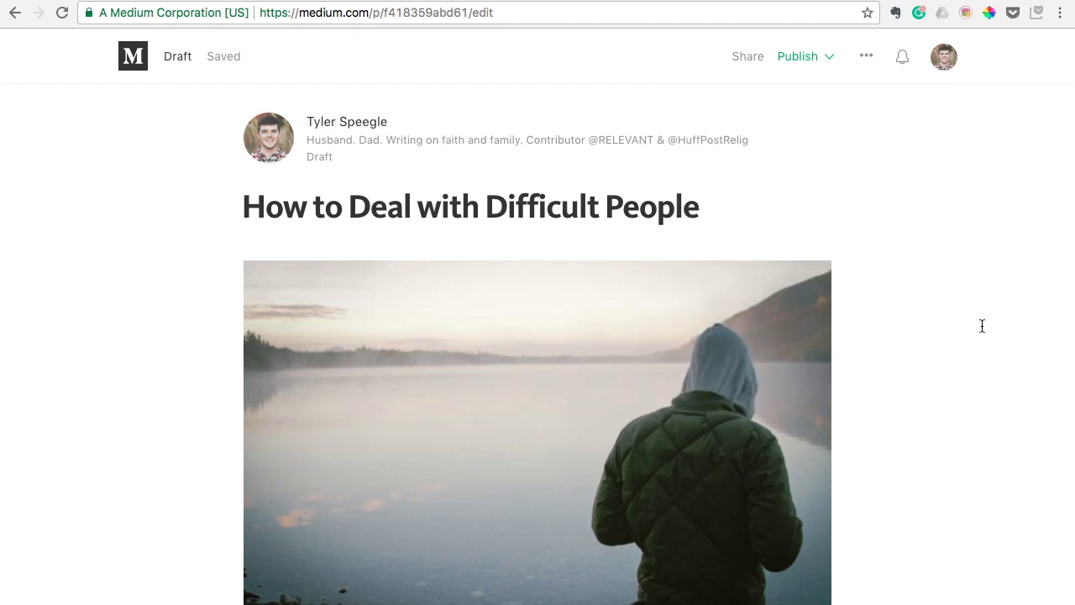